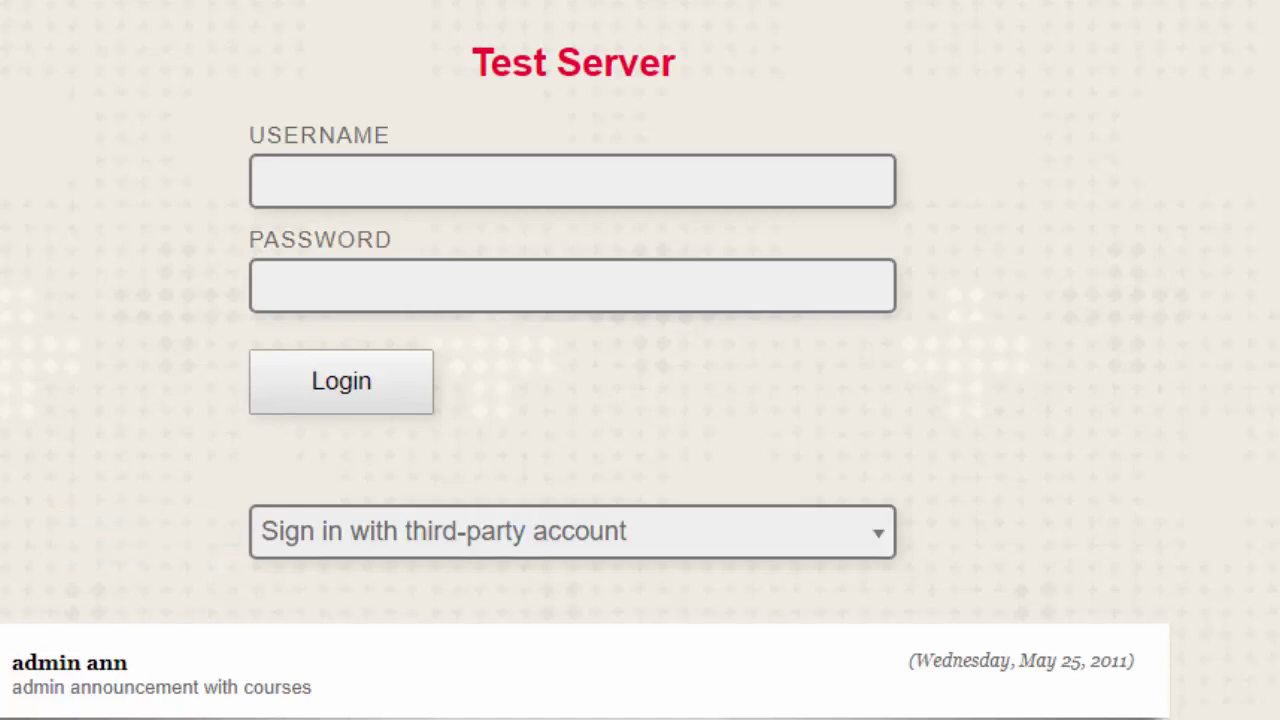
# Reveal the third-party sign-in options and log in via SSO Login to My CNU Scholar
pyautogui.click(887, 544)
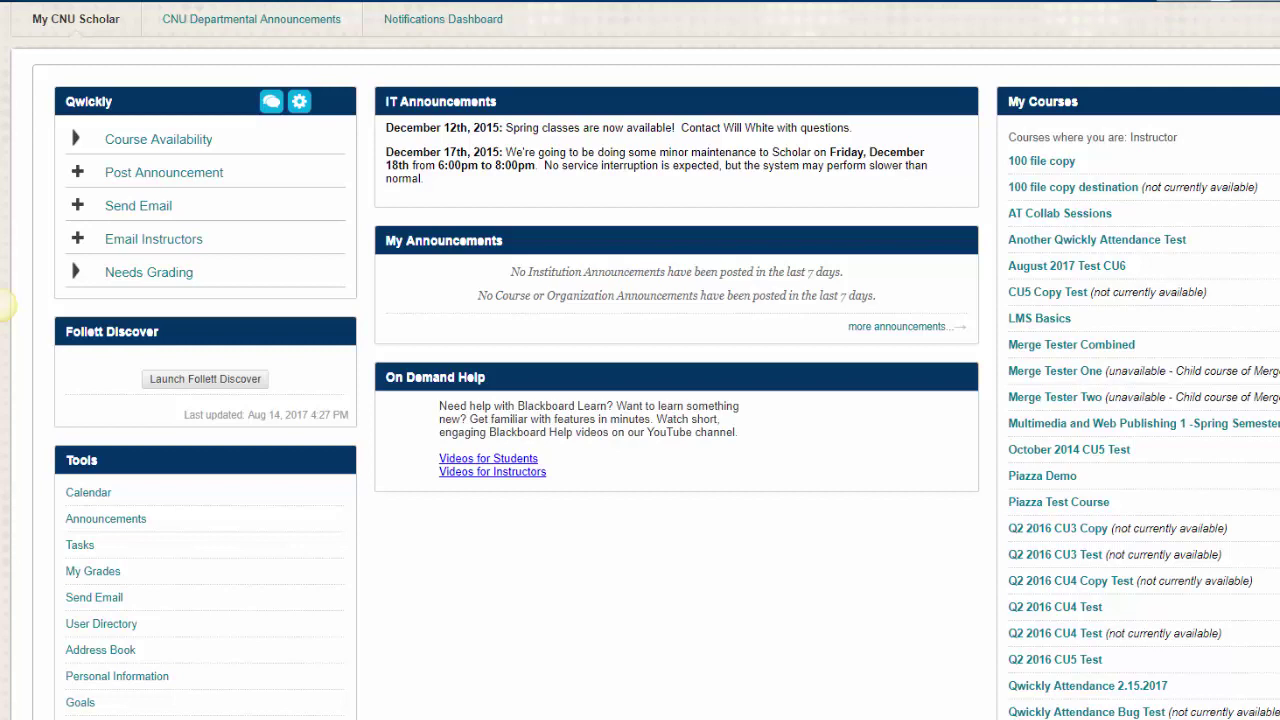
# In Qwickly Post Announcement, tick and untick Merge Tester Combined and LMS Basics, then cancel
pyautogui.click(166, 175)
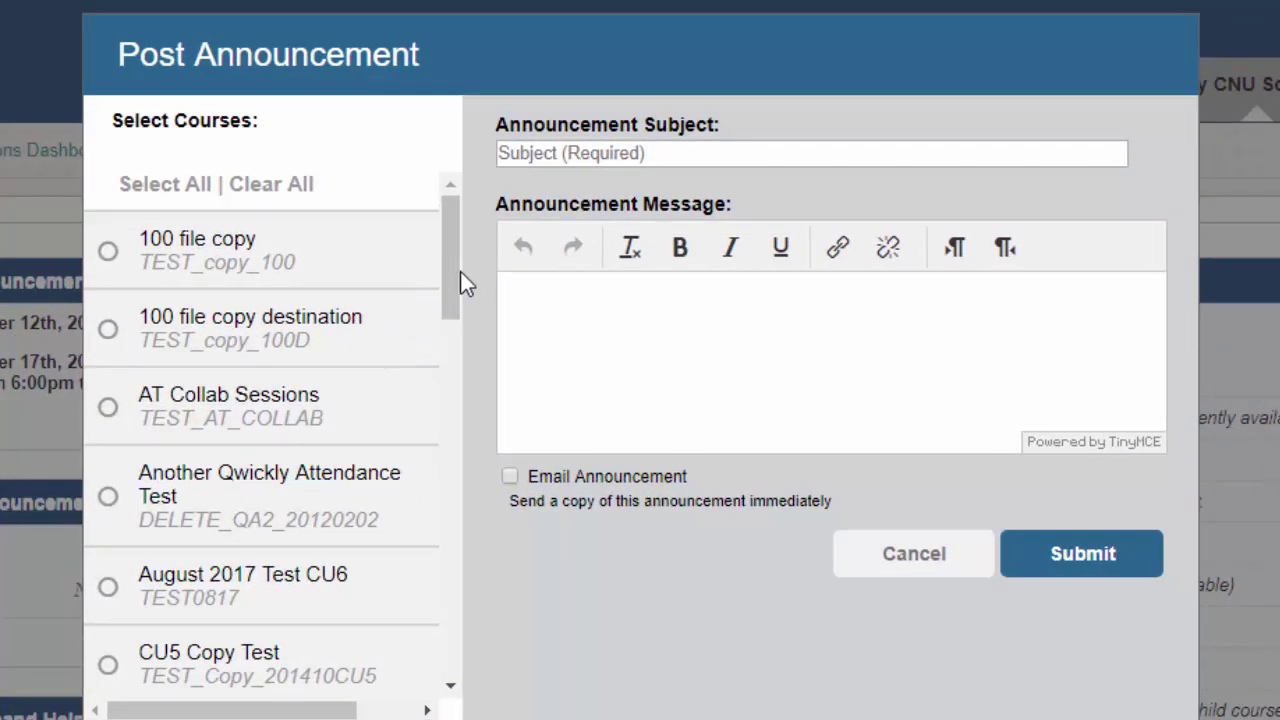
pyautogui.moveTo(460, 272); pyautogui.dragTo(443, 385)
pyautogui.click(123, 380)
pyautogui.click(130, 295)
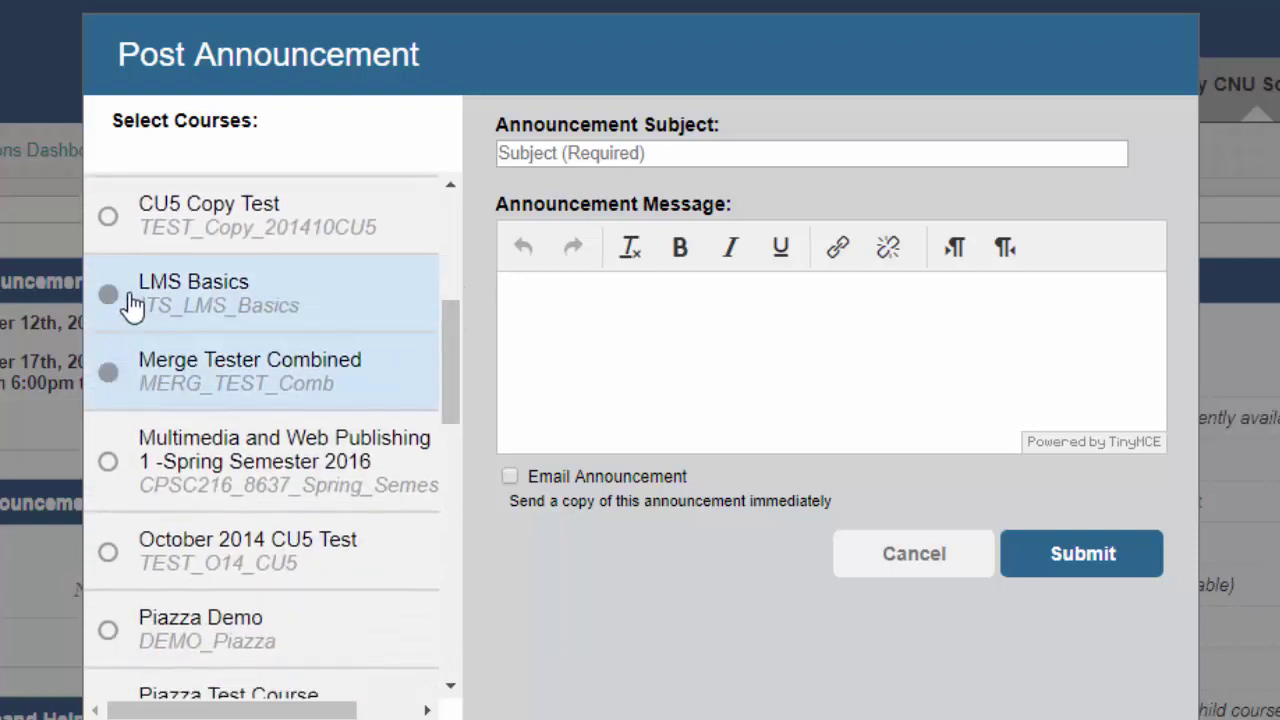
pyautogui.click(145, 243)
pyautogui.click(118, 298)
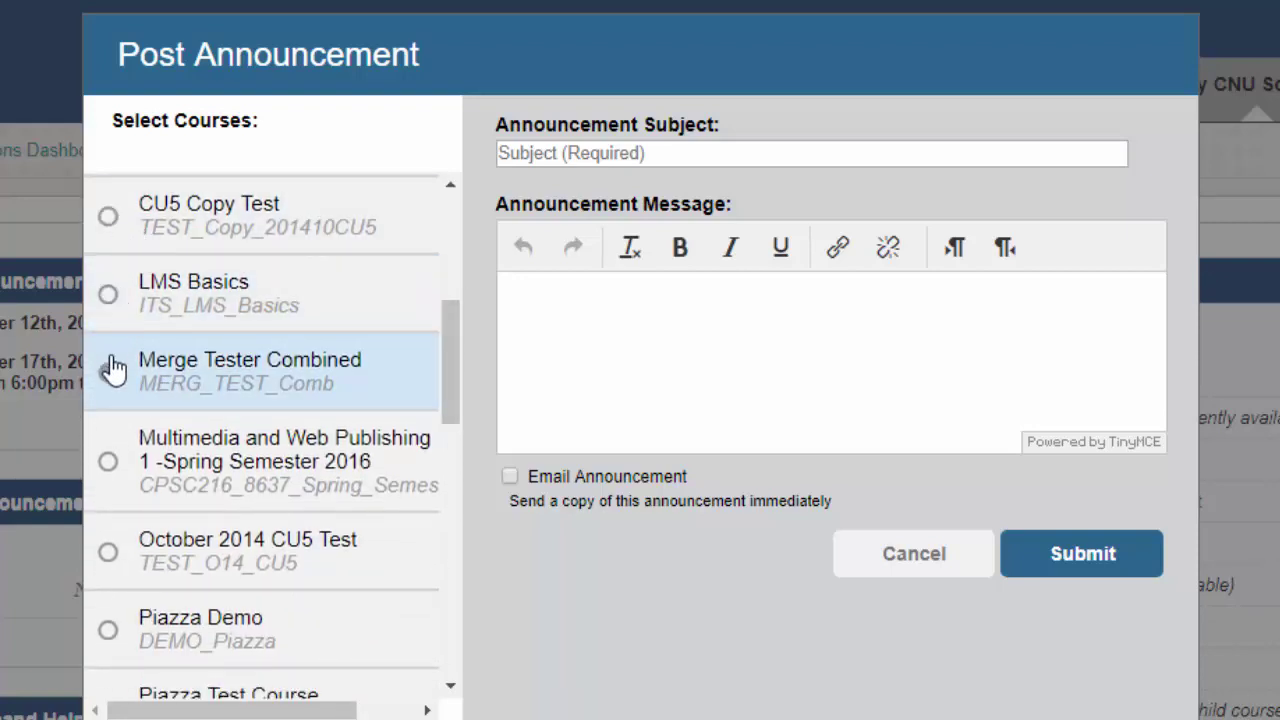
pyautogui.click(112, 372)
pyautogui.click(921, 572)
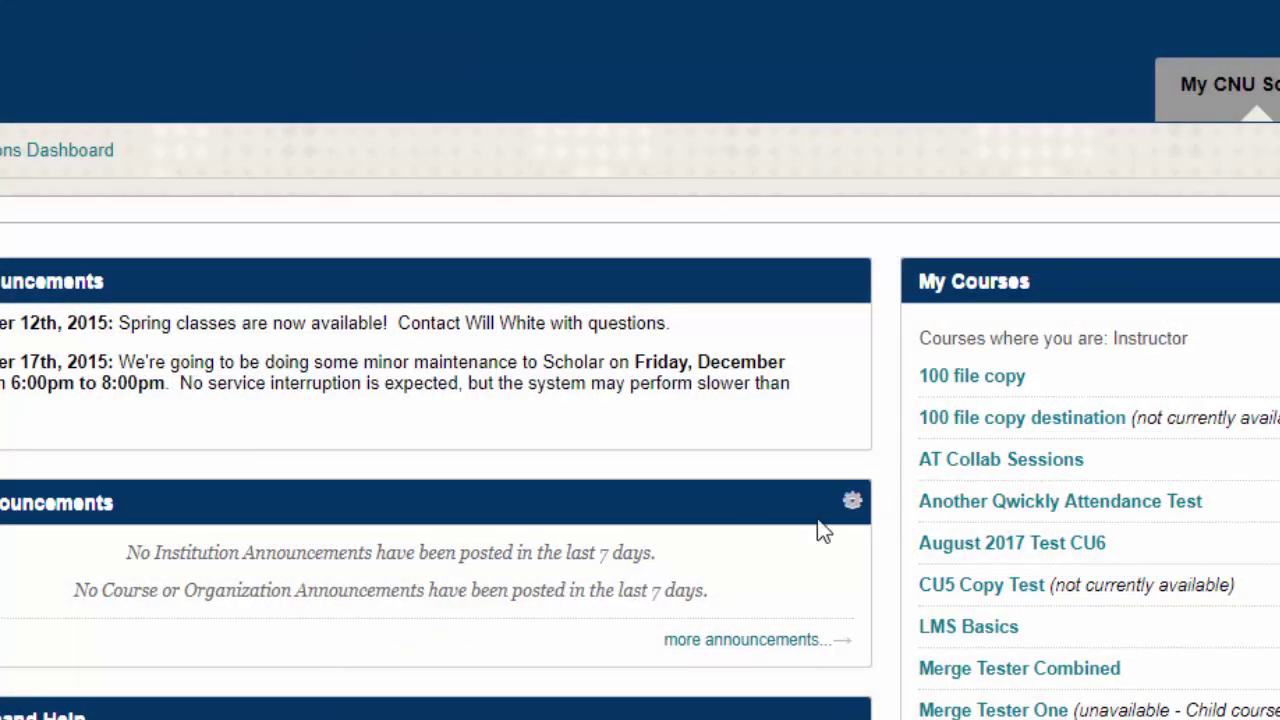
# In August 2017 Test CU6, open TestAssignment WindowsIE from Assignments and scroll to Assignment Submission
pyautogui.click(949, 548)
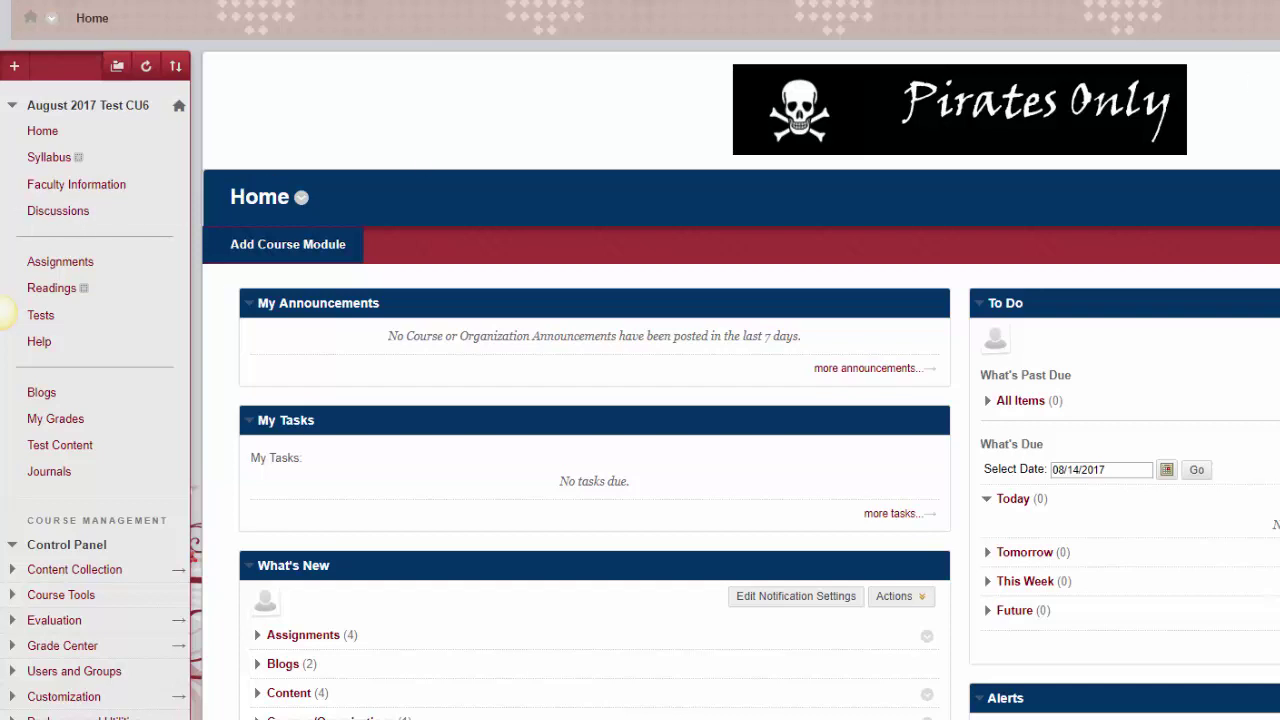
pyautogui.scroll(-1, 5, 314)
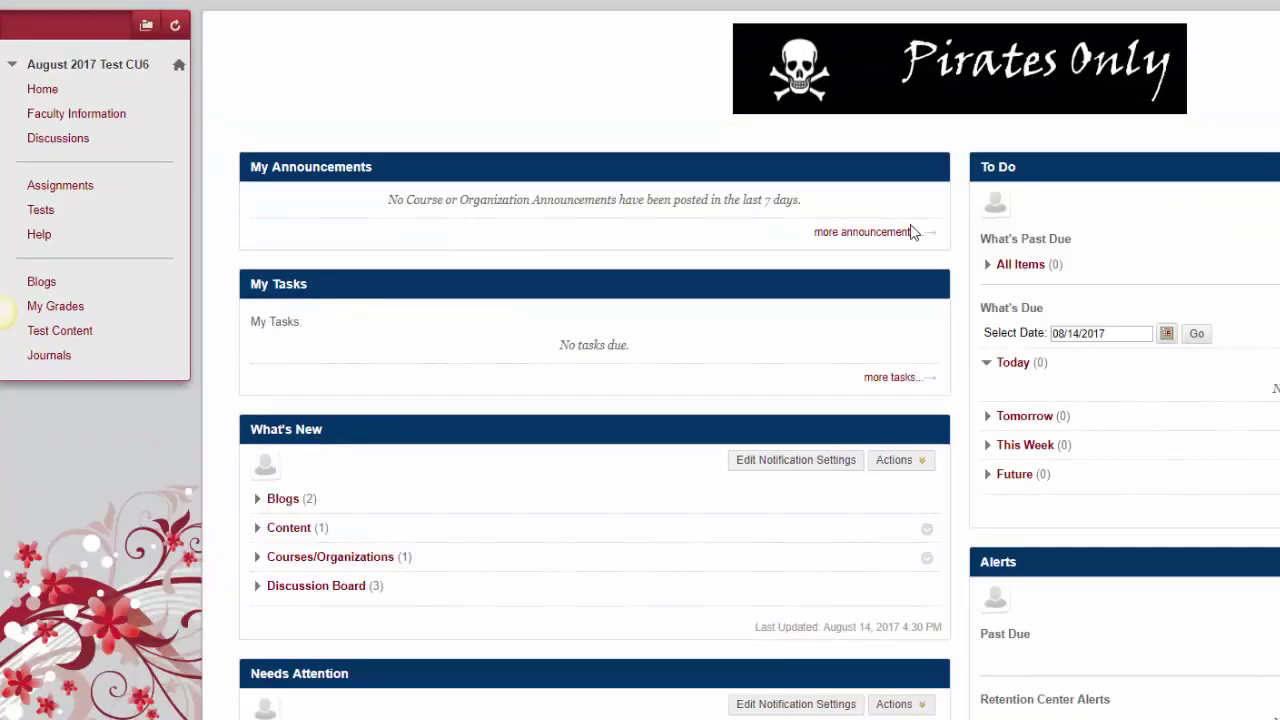
pyautogui.click(58, 192)
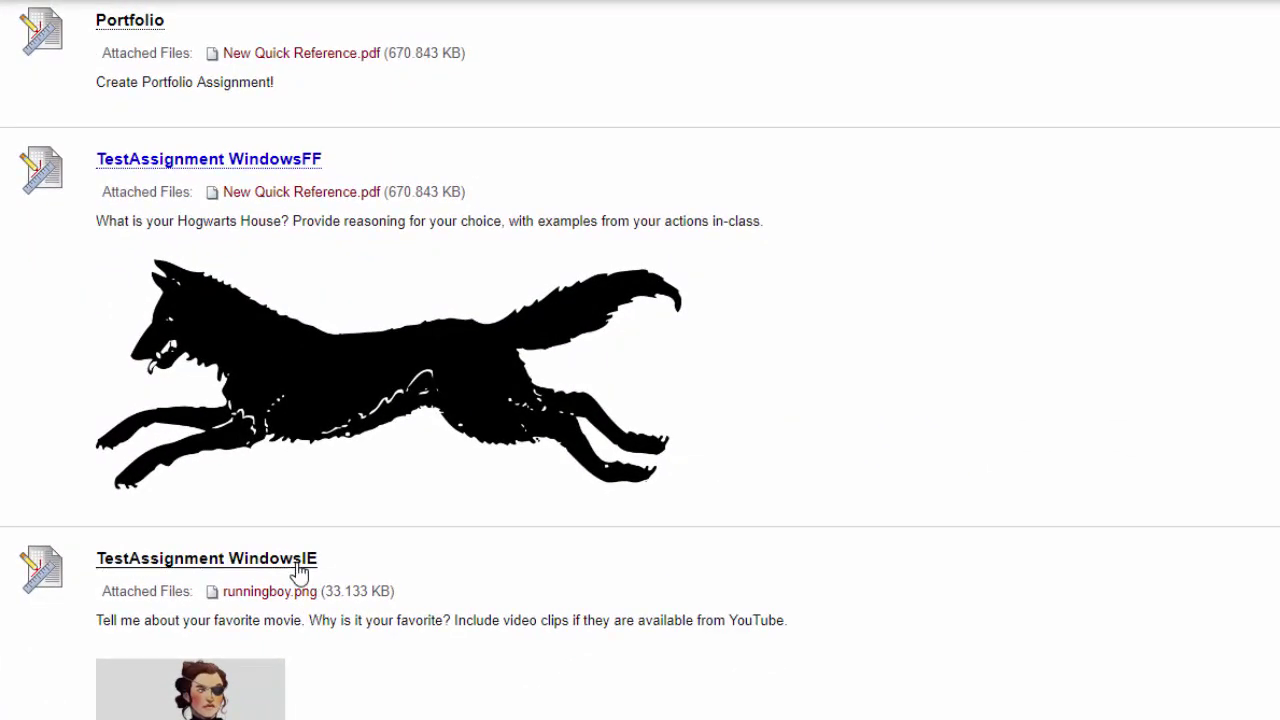
pyautogui.click(300, 560)
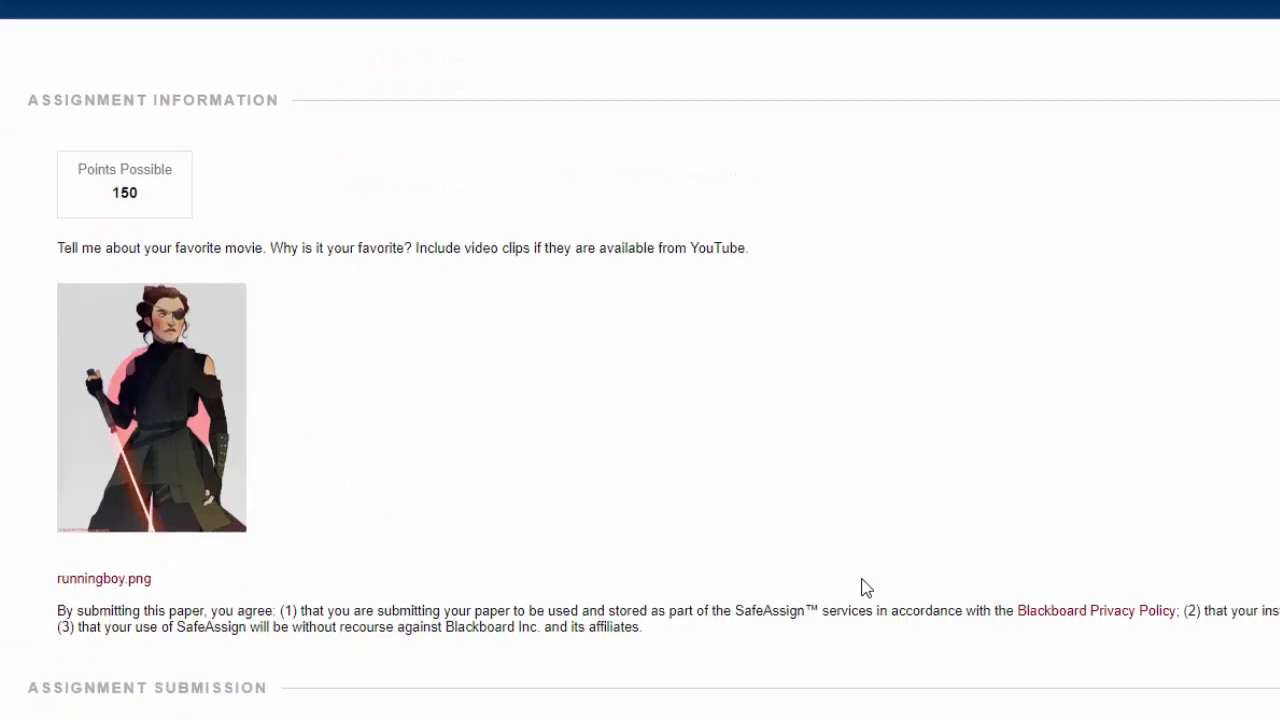
pyautogui.scroll(-1, 866, 588)
pyautogui.scroll(-2, 863, 586)
pyautogui.scroll(-1, 863, 586)
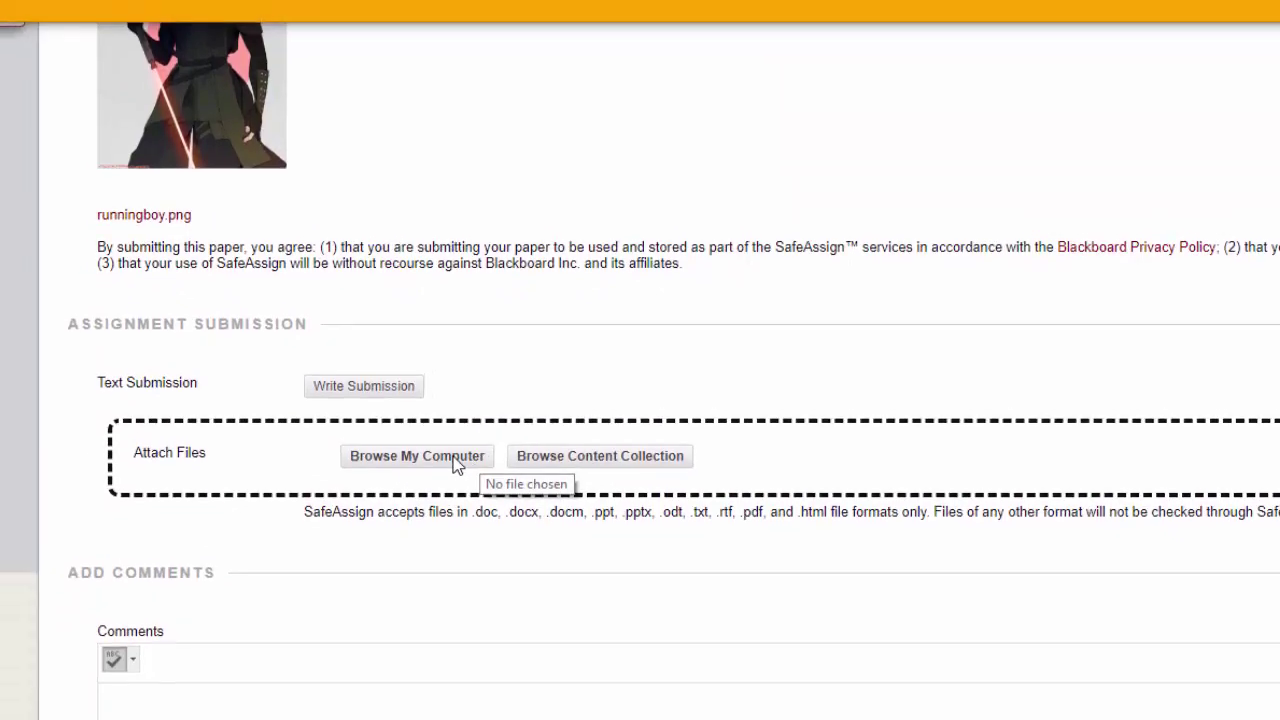
# Bring up the Browse My Computer file picker, which starts in the Desktop folder
pyautogui.click(453, 463)
pyautogui.click(471, 345)
pyautogui.scroll(-2, 471, 345)
# Switch to Documents, find demoForSA.docx and attach it to the submission
pyautogui.click(90, 236)
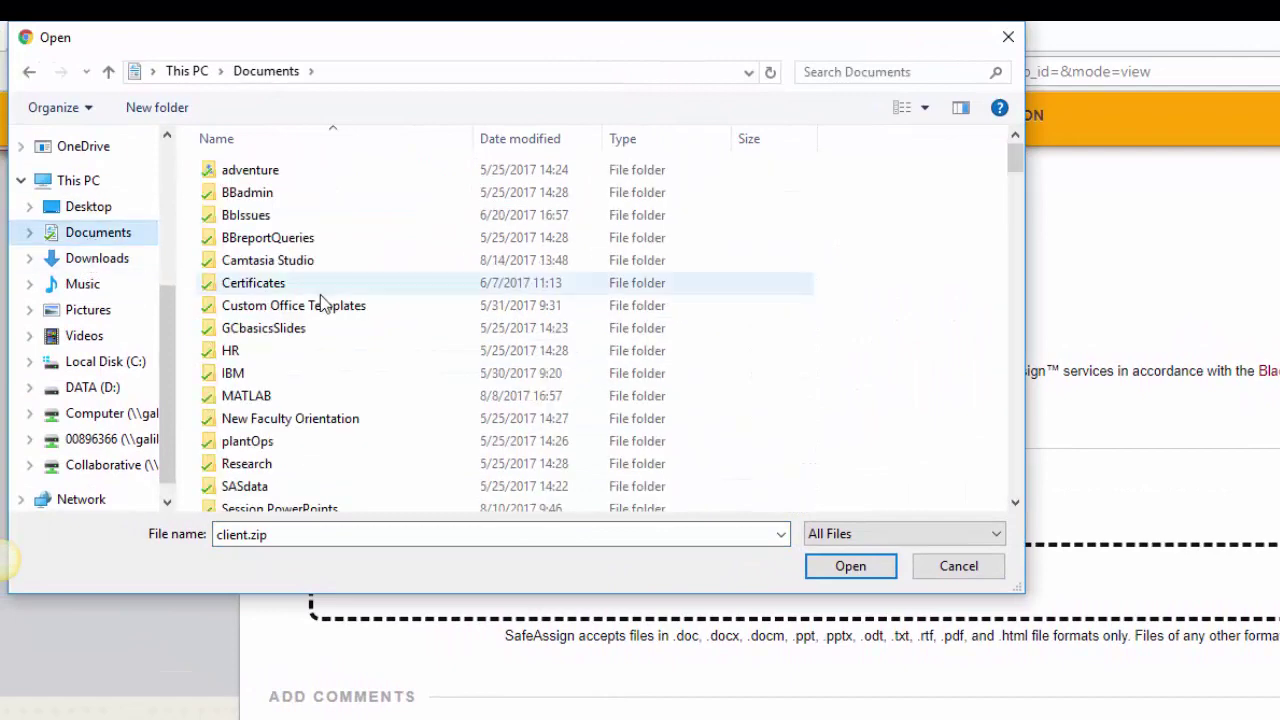
pyautogui.scroll(-5, 457, 329)
pyautogui.scroll(-3, 520, 340)
pyautogui.scroll(-4, 614, 350)
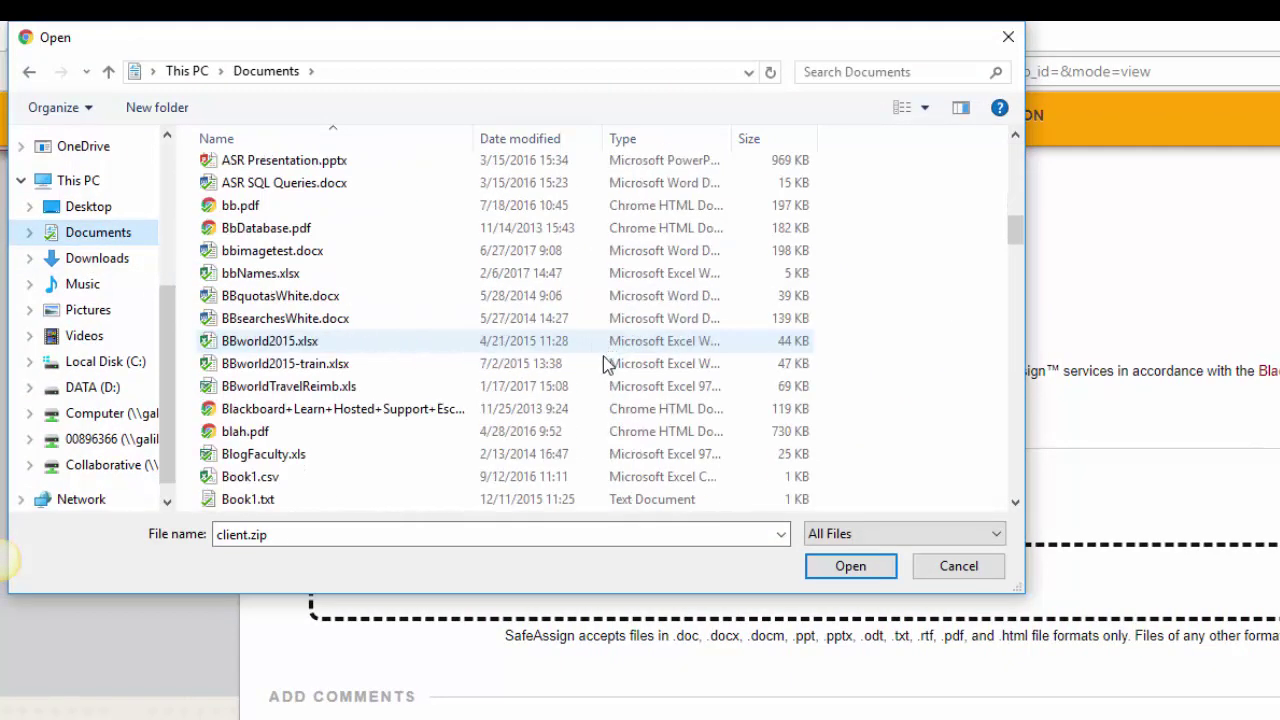
pyautogui.scroll(-1, 600, 362)
pyautogui.scroll(-2, 545, 340)
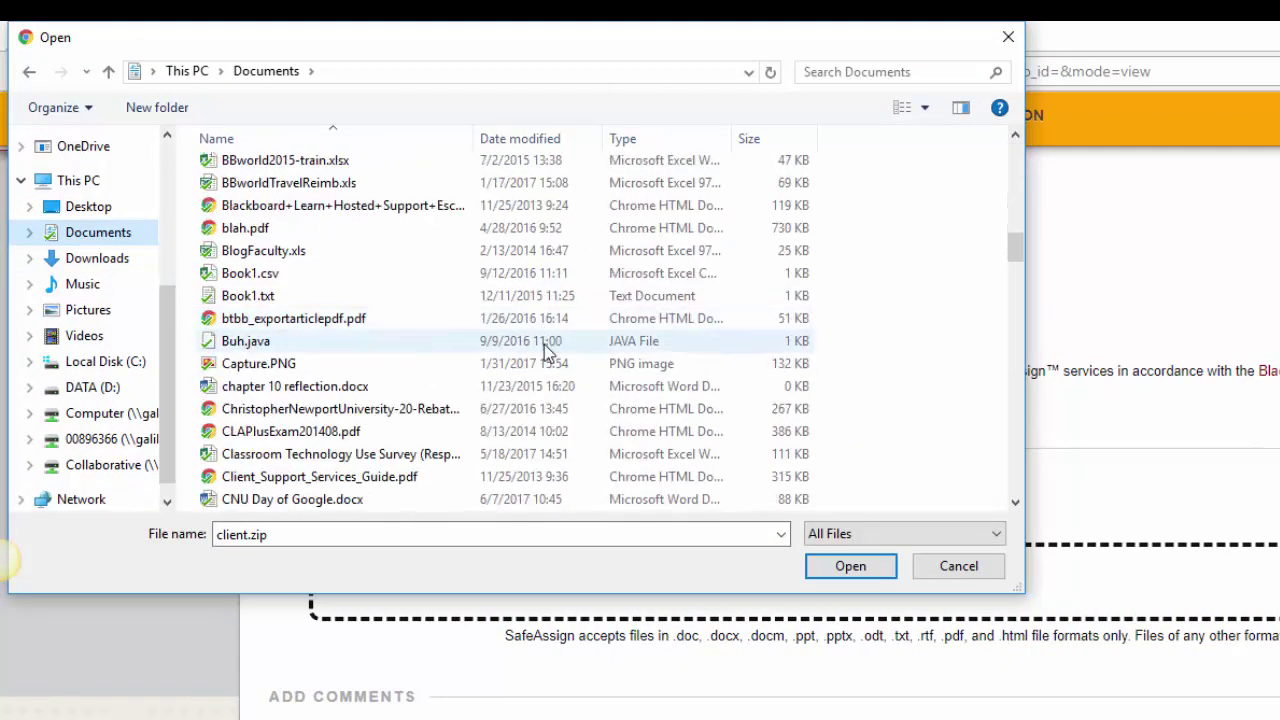
pyautogui.scroll(-3, 544, 344)
pyautogui.scroll(-2, 545, 346)
pyautogui.scroll(-2, 530, 360)
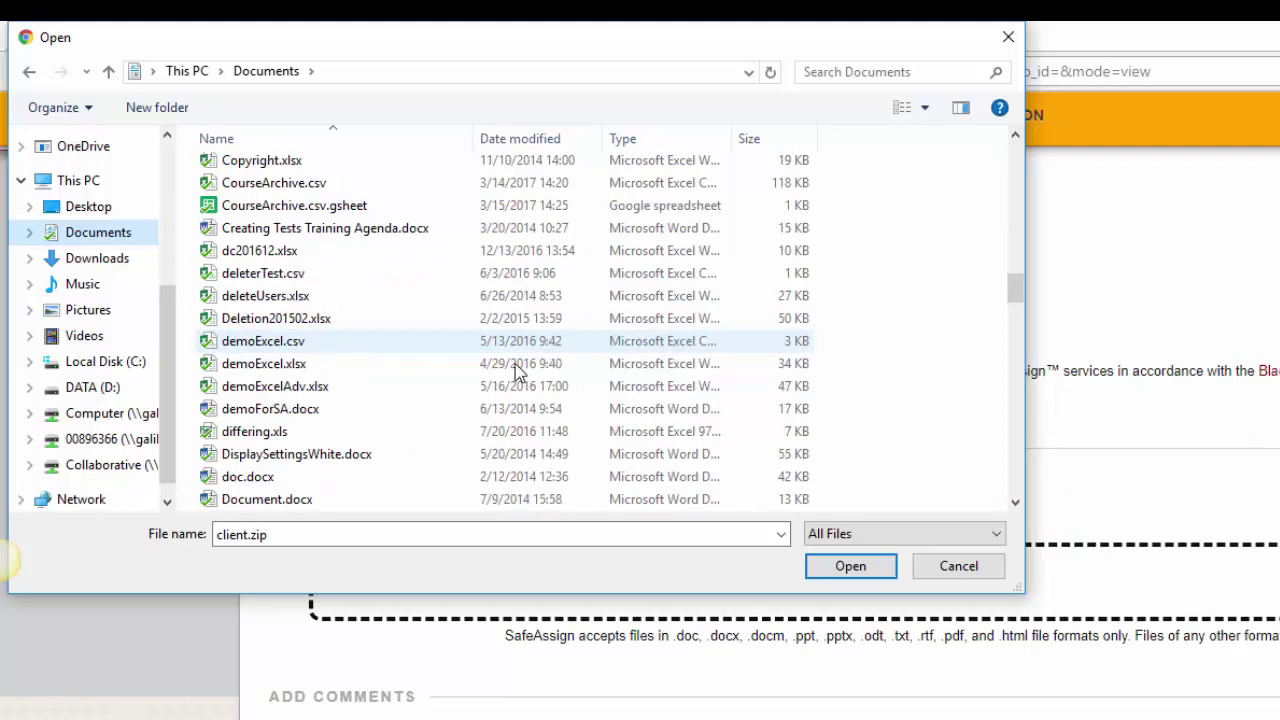
pyautogui.click(389, 410)
pyautogui.click(308, 412)
pyautogui.press('Return')
pyautogui.press('Return')
pyautogui.scroll(-3, 640, 400)
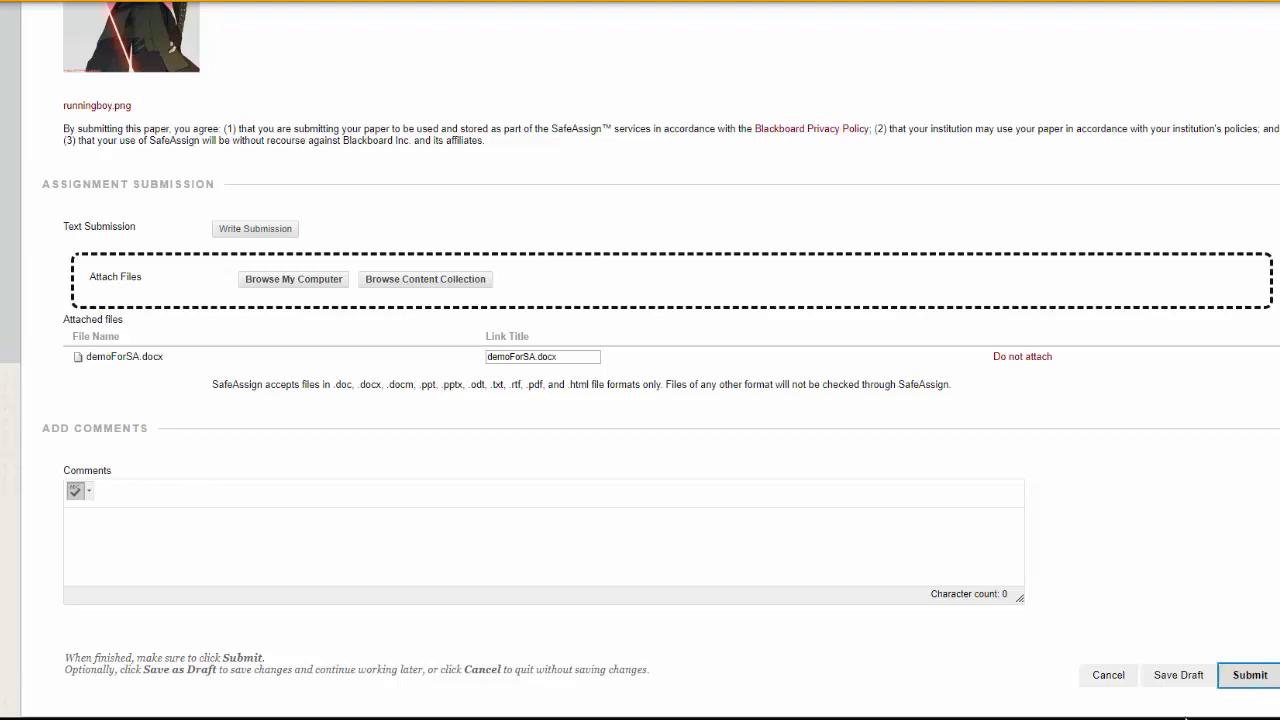
# Submit TestAssignment WindowsIE with demoForSA.docx and view its confirmation number in the submission history
pyautogui.click(1252, 682)
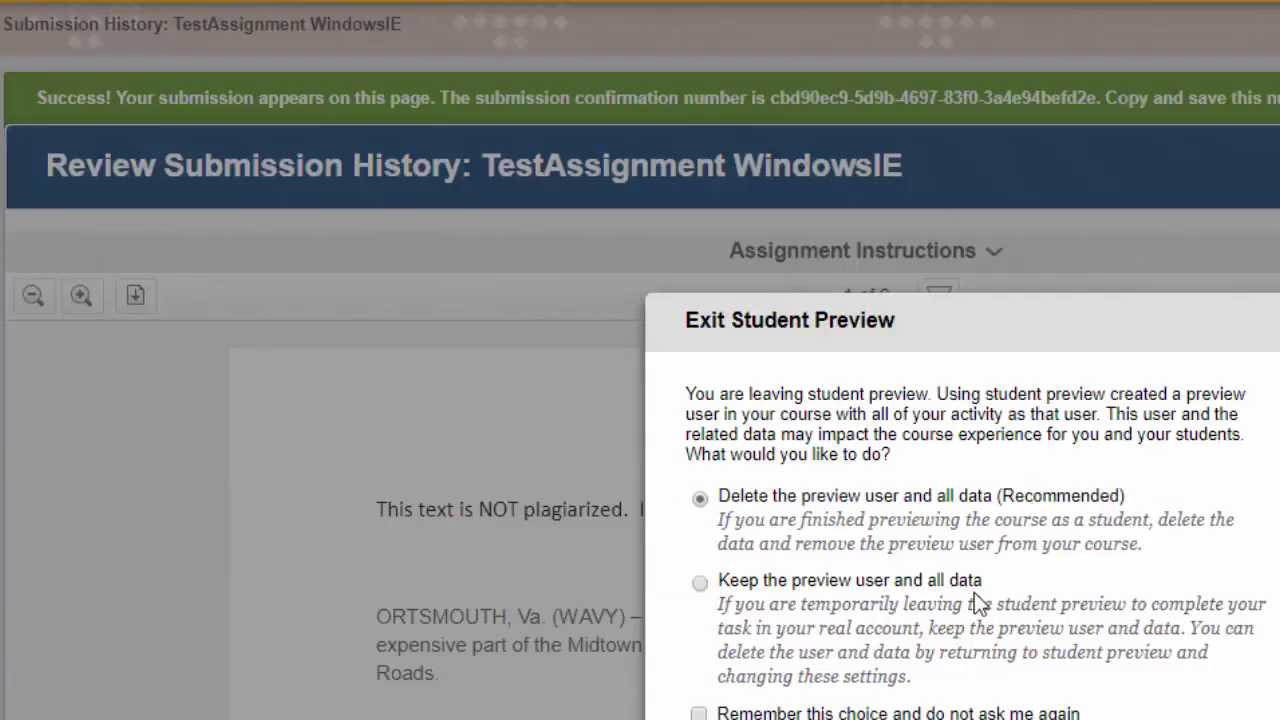
# Exit student preview keeping the preview user, then open the Full Grade Center grid
pyautogui.click(960, 586)
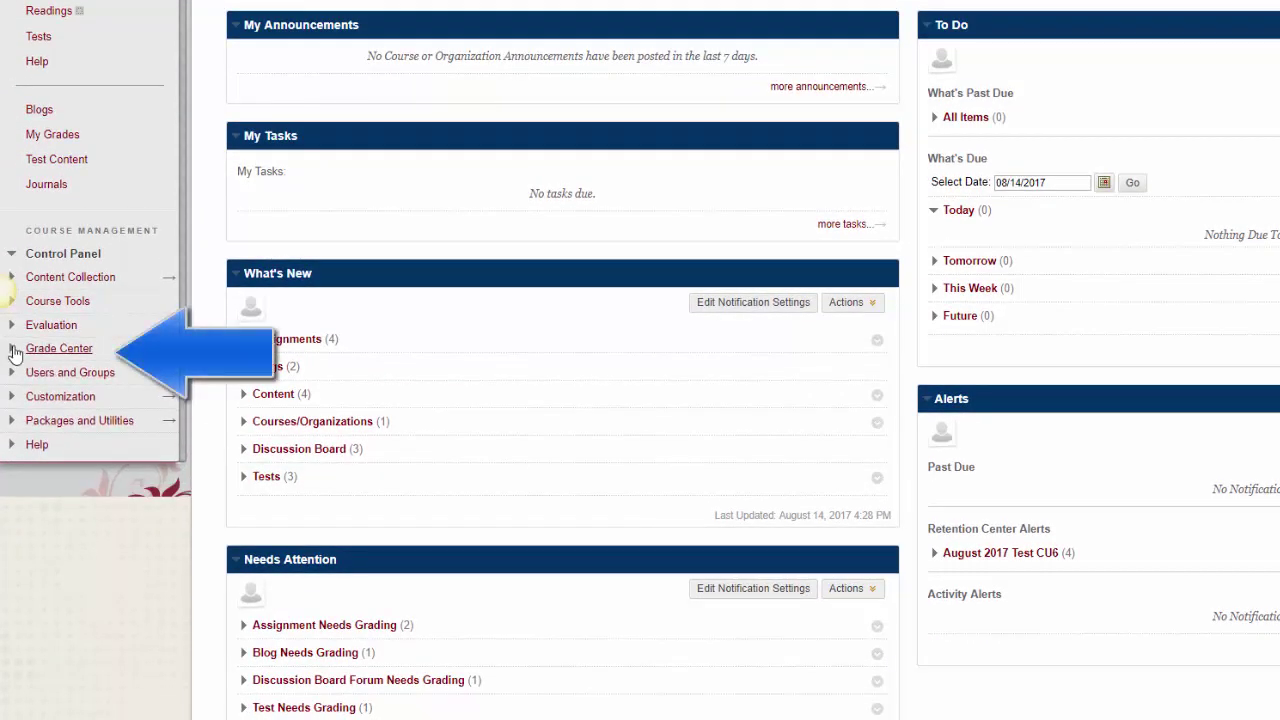
pyautogui.click(57, 348)
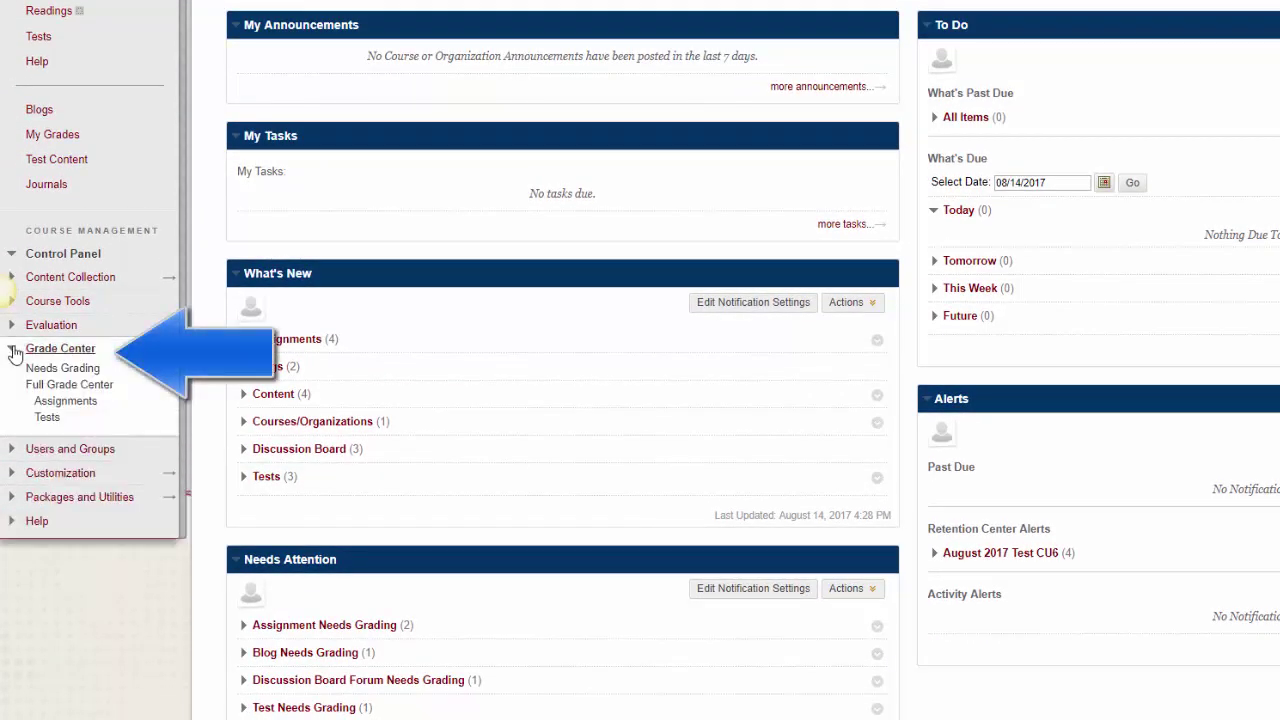
pyautogui.click(44, 387)
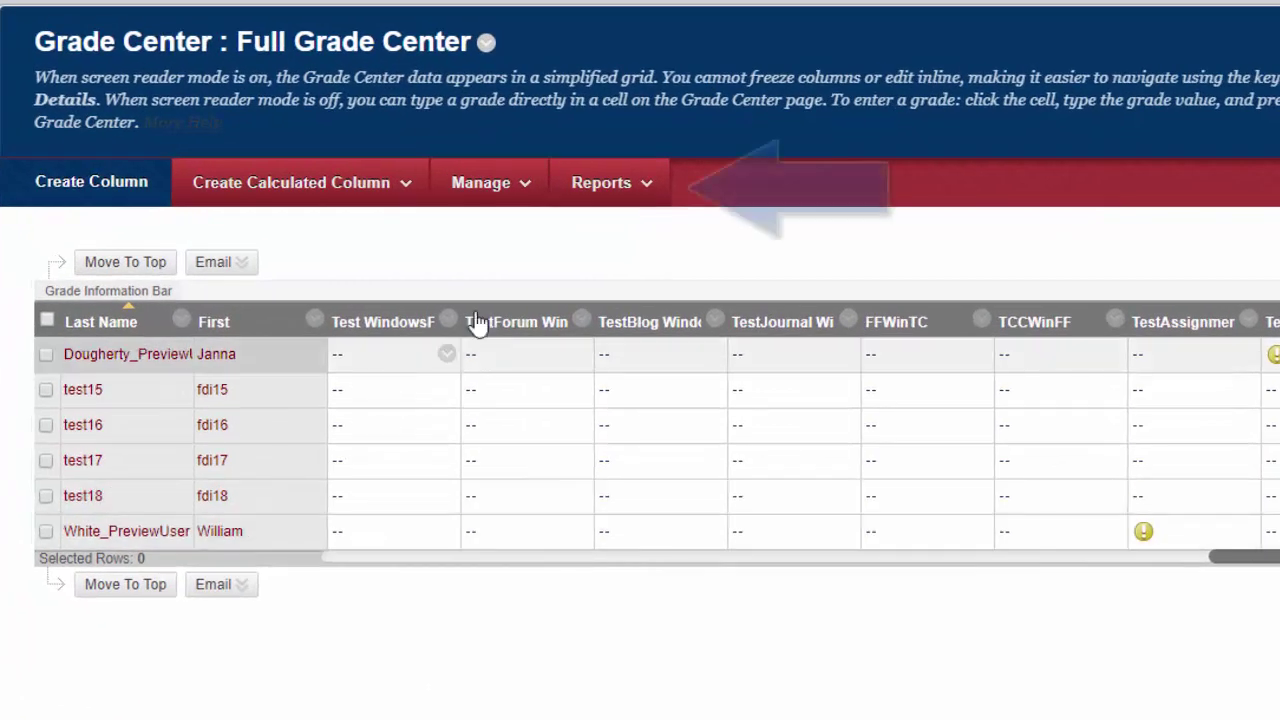
pyautogui.click(610, 185)
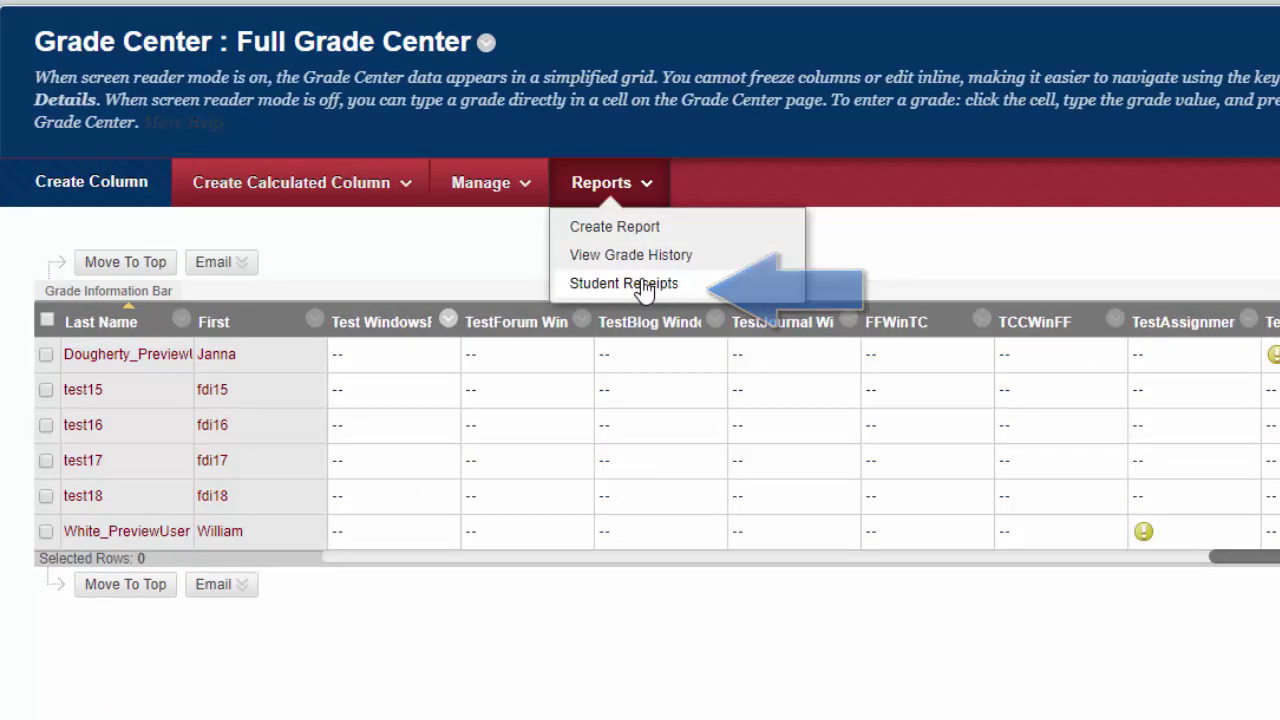
# List all Student Receipts by filtering on User Name set to Not blank
pyautogui.click(643, 287)
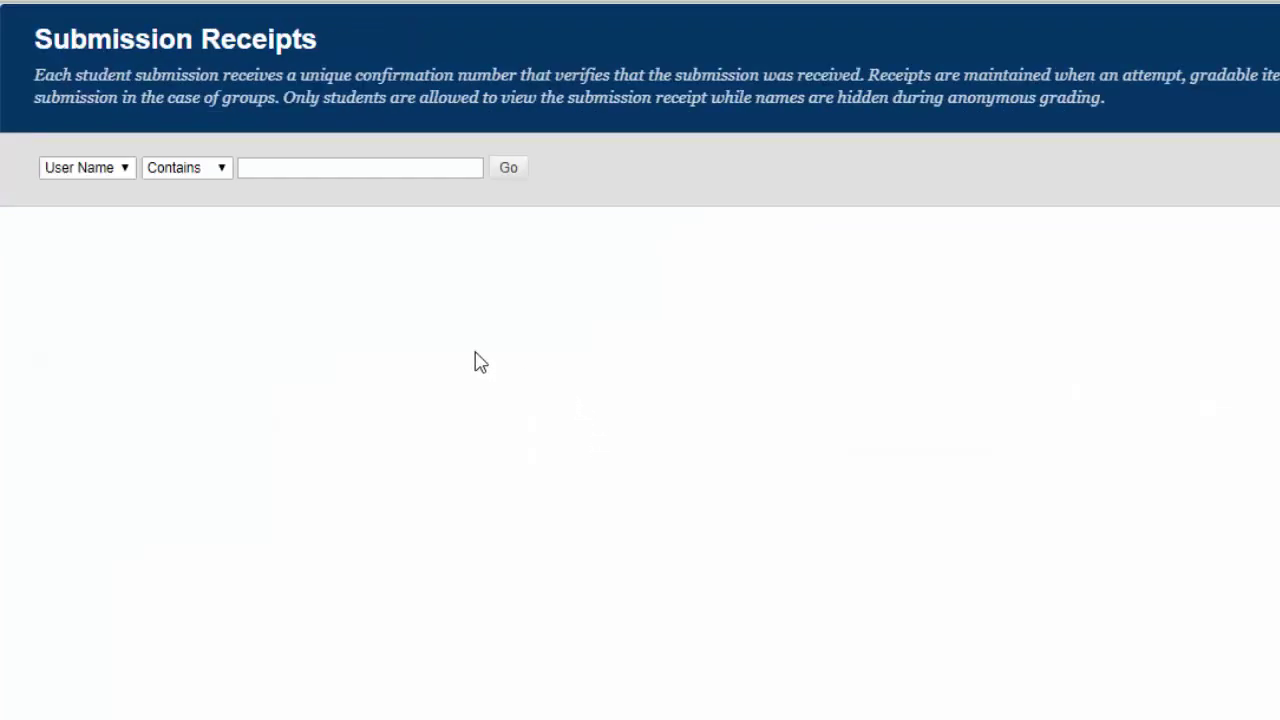
pyautogui.click(78, 172)
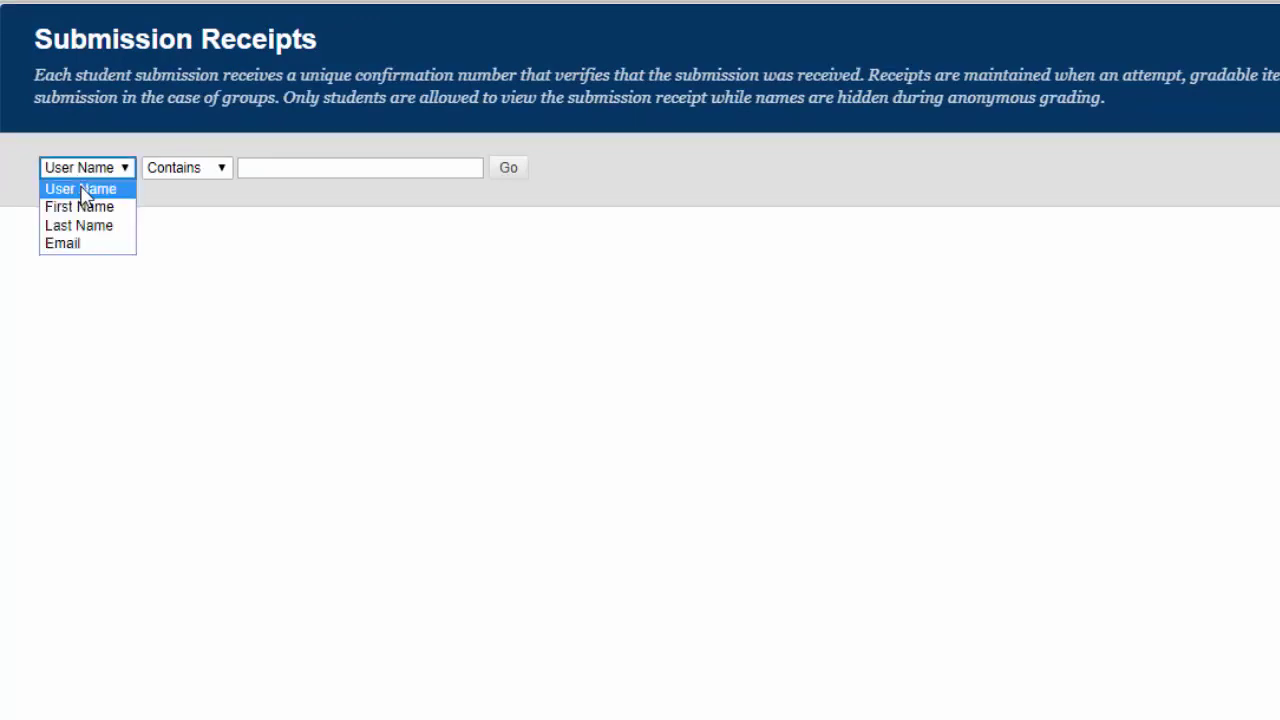
pyautogui.click(180, 168)
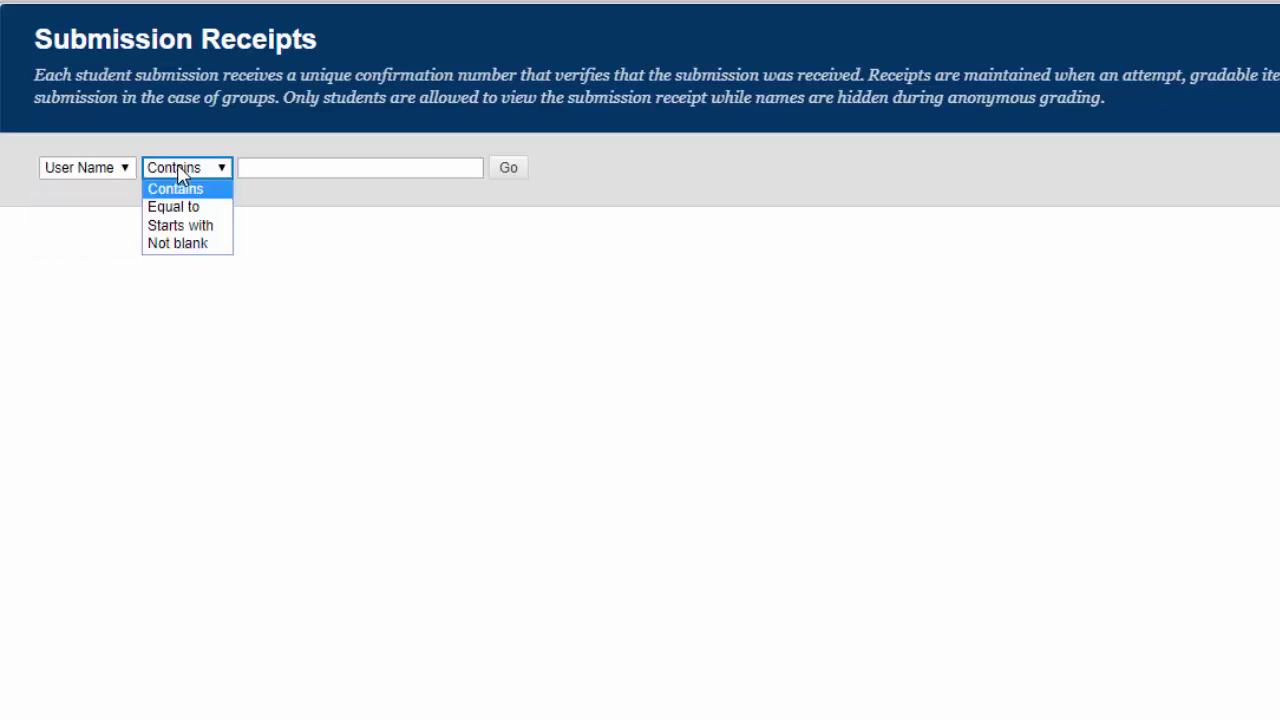
pyautogui.click(195, 244)
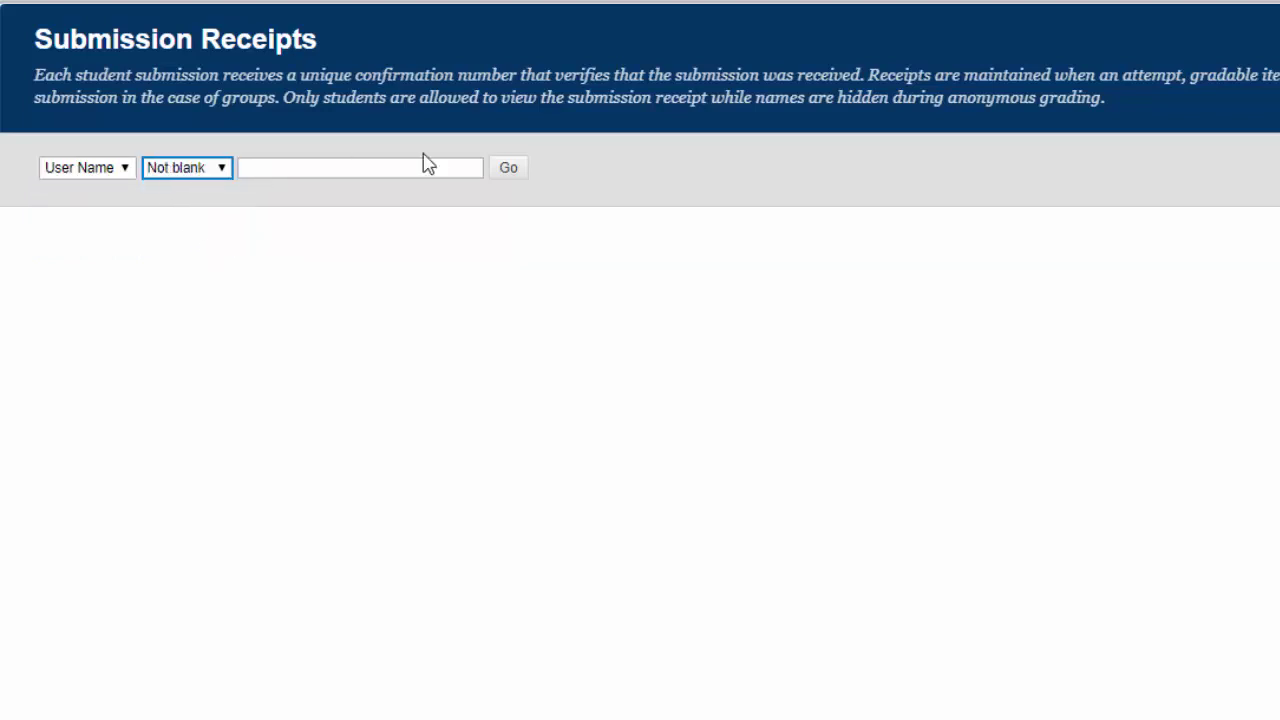
pyautogui.click(508, 168)
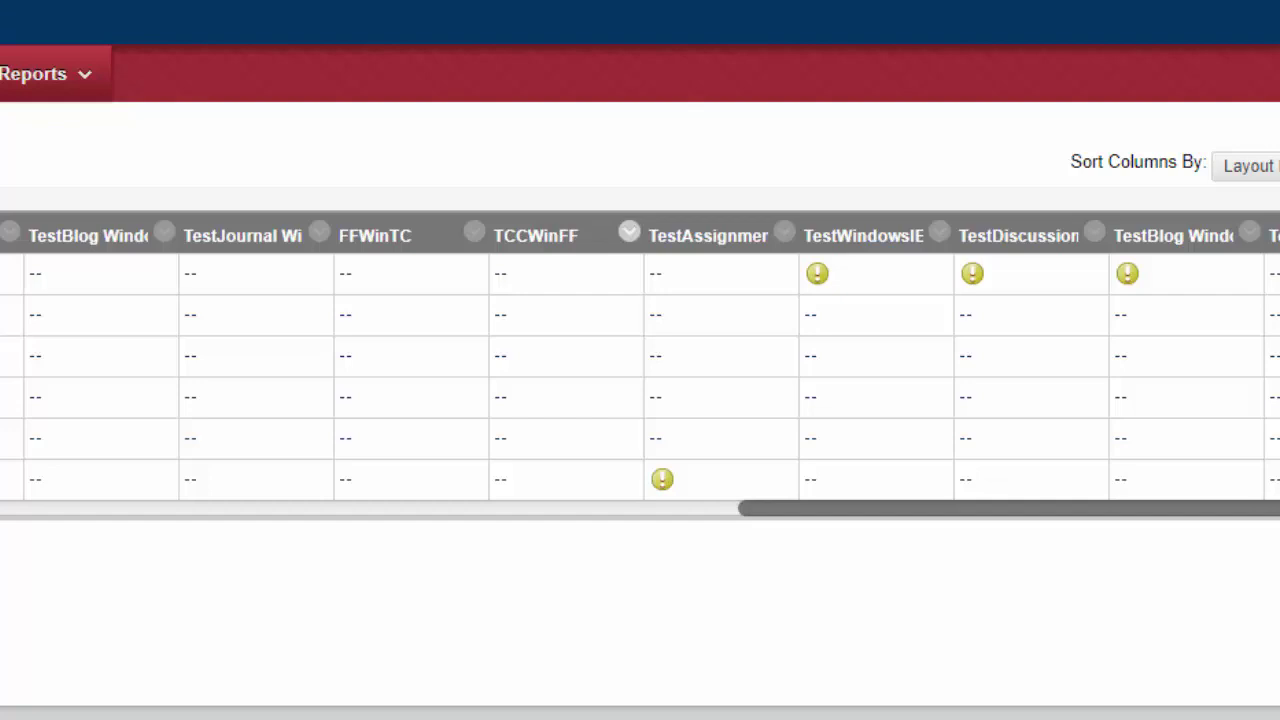
# Choose Send Reminder from the assignment column's menu in the Grade Center
pyautogui.click(785, 233)
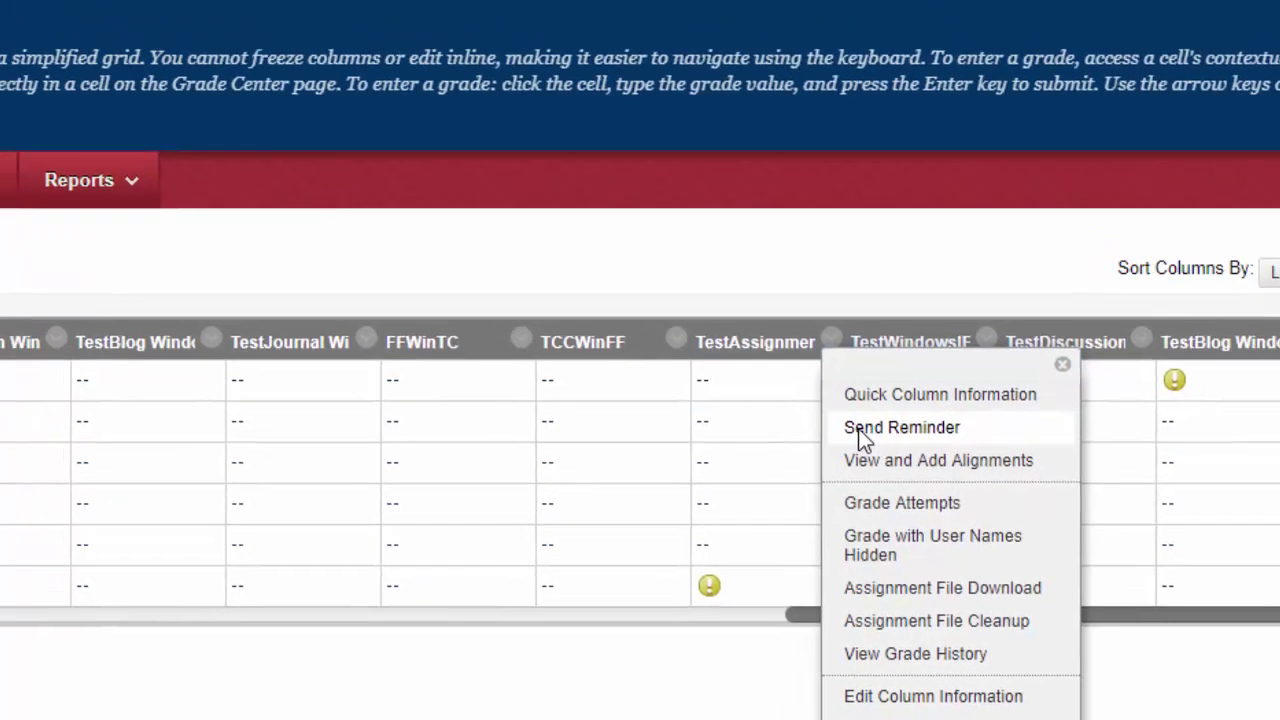
pyautogui.click(814, 324)
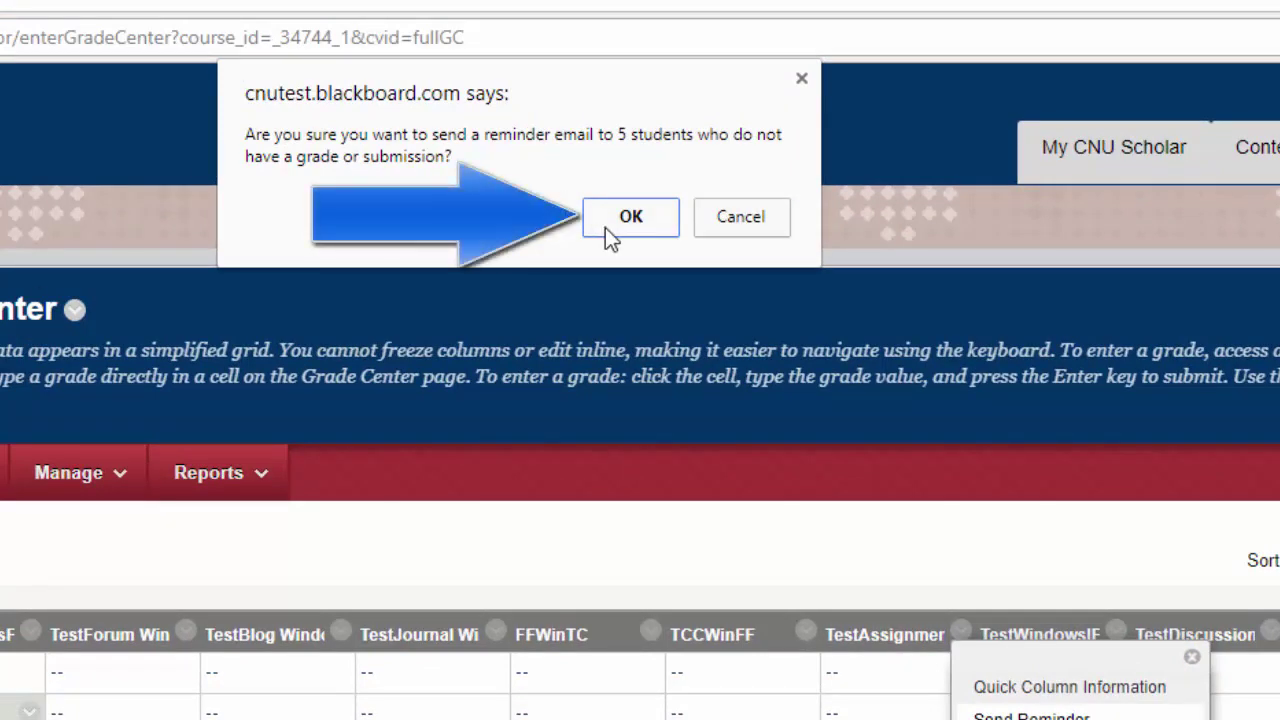
# Confirm the prompt to email the reminder to the 5 students
pyautogui.click(615, 217)
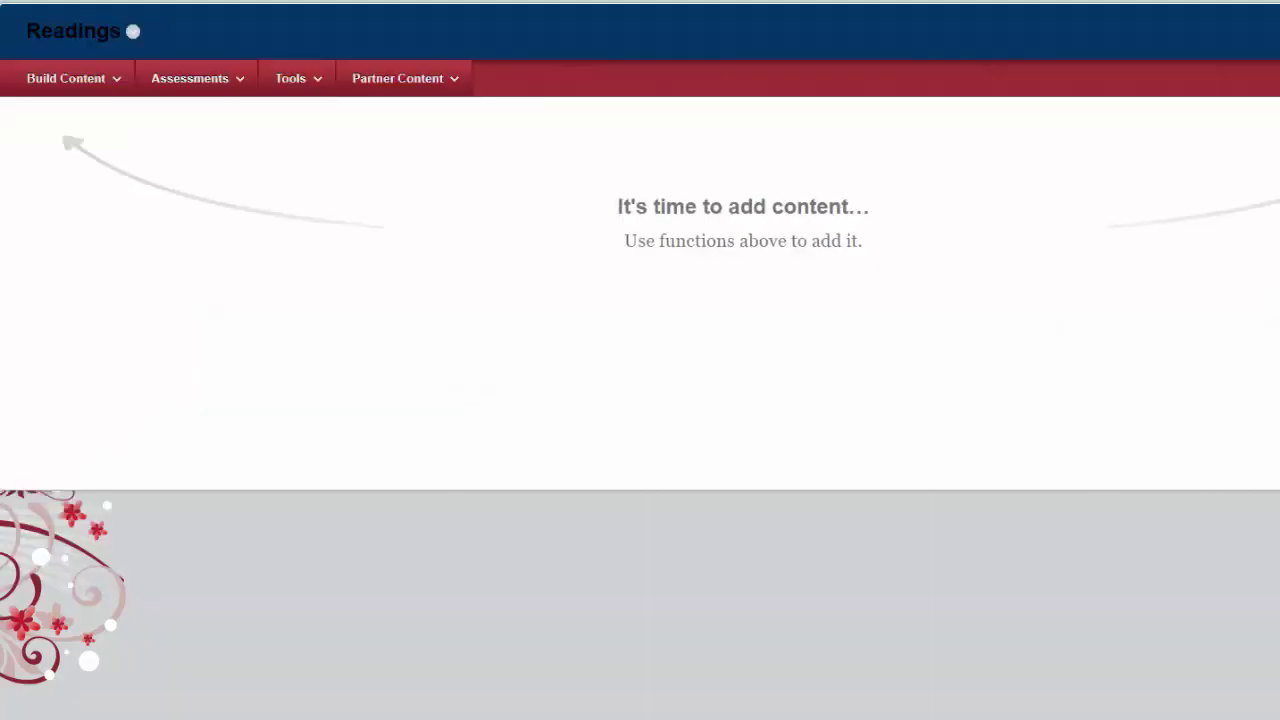
# Start a new content Item in Readings from the Build Content menu
pyautogui.click(56, 94)
pyautogui.moveTo(70, 78)
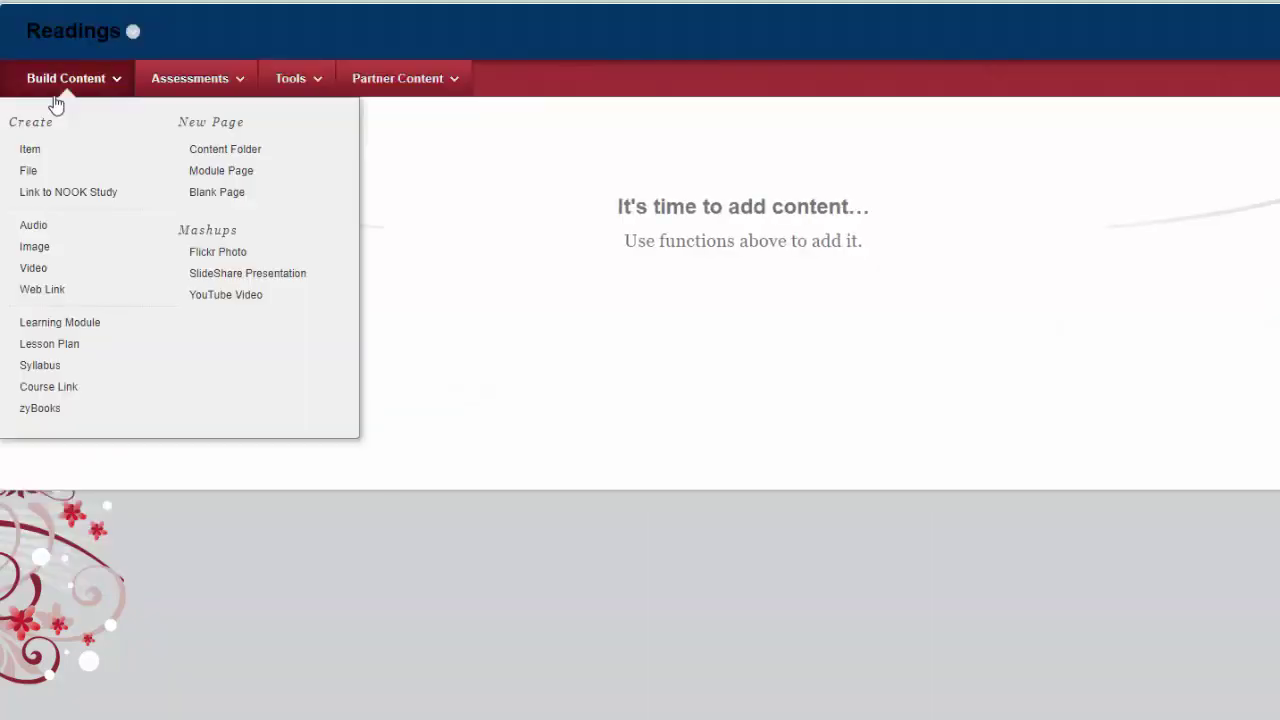
pyautogui.click(31, 151)
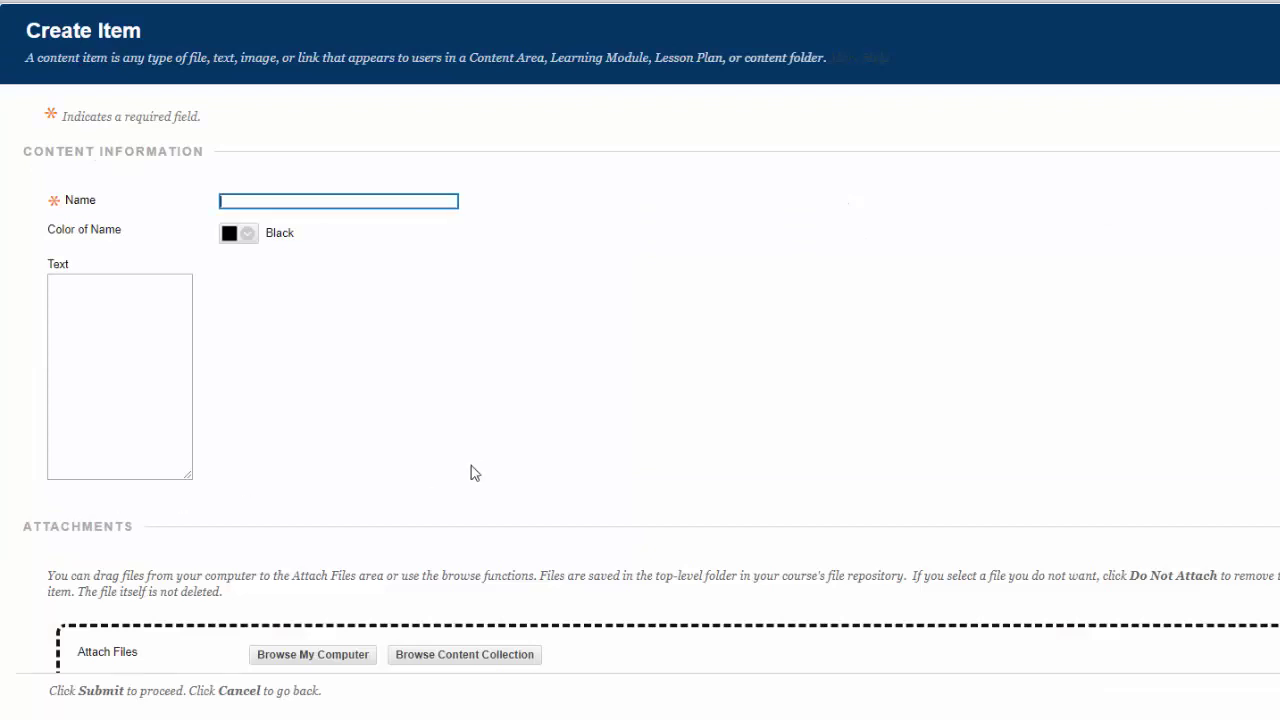
pyautogui.scroll(-3, 476, 470)
pyautogui.scroll(-2, 440, 500)
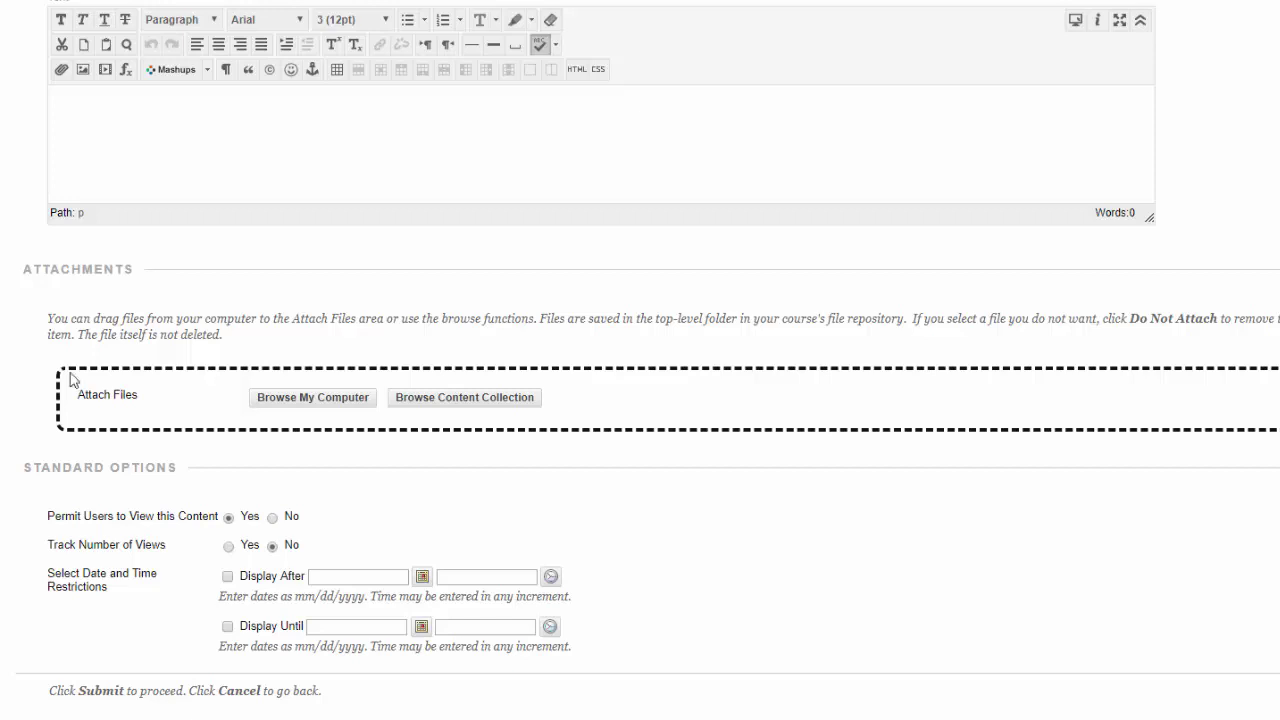
# Drag AnotherTest.docx from the desktop onto the item's Attach Files drop zone
pyautogui.moveTo(109, 377); pyautogui.dragTo(196, 386)
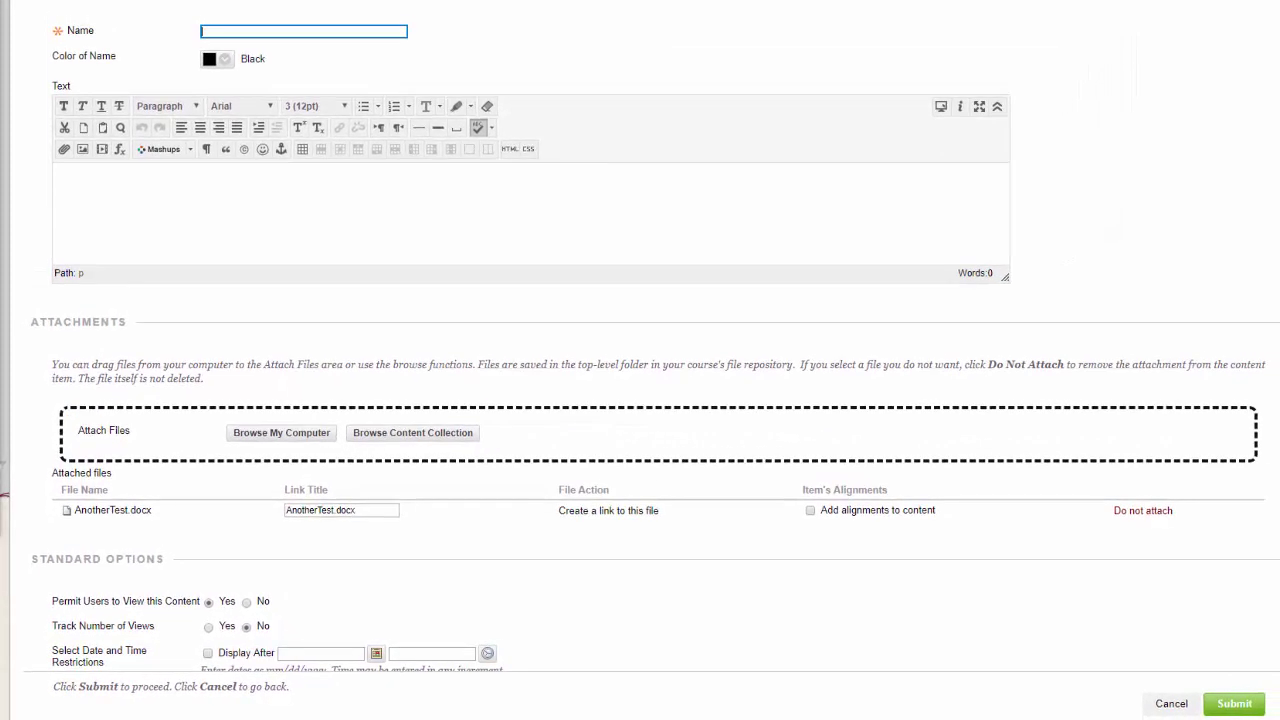
pyautogui.scroll(-2, 1139, 126)
pyautogui.scroll(5, 1139, 126)
pyautogui.scroll(-3, 1140, 131)
pyautogui.scroll(-1, 1151, 151)
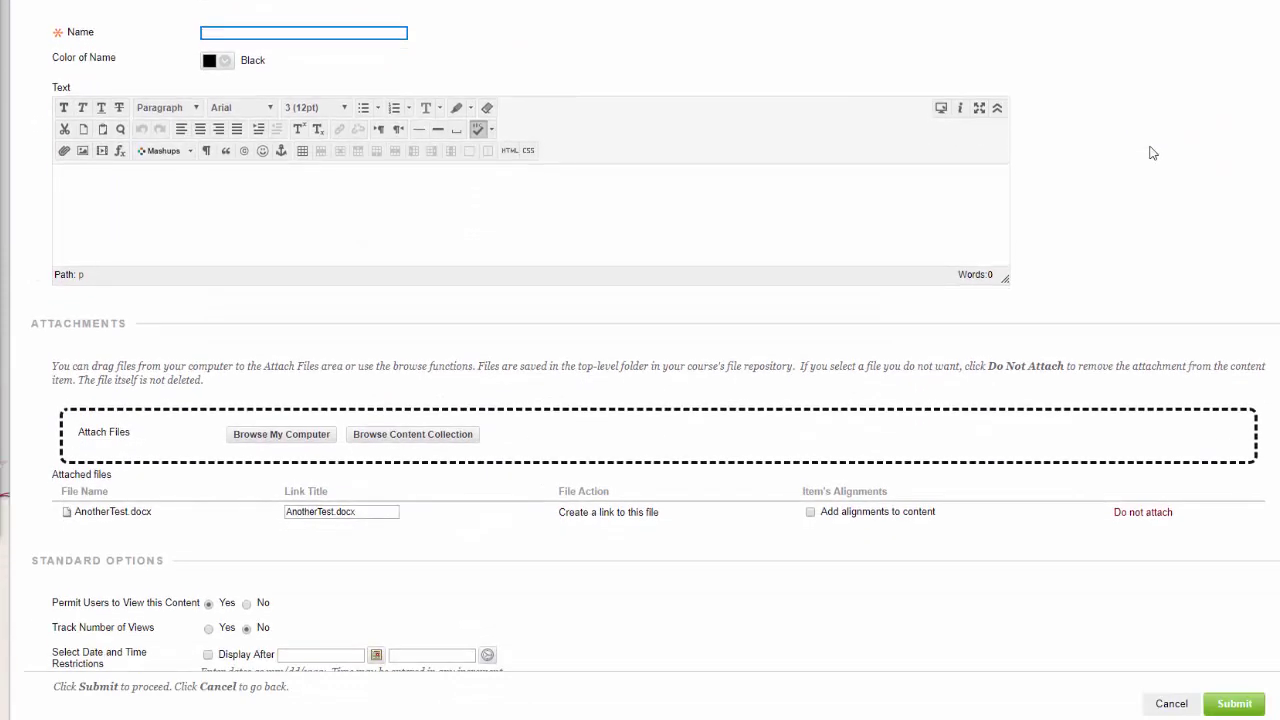
pyautogui.scroll(5, 1151, 151)
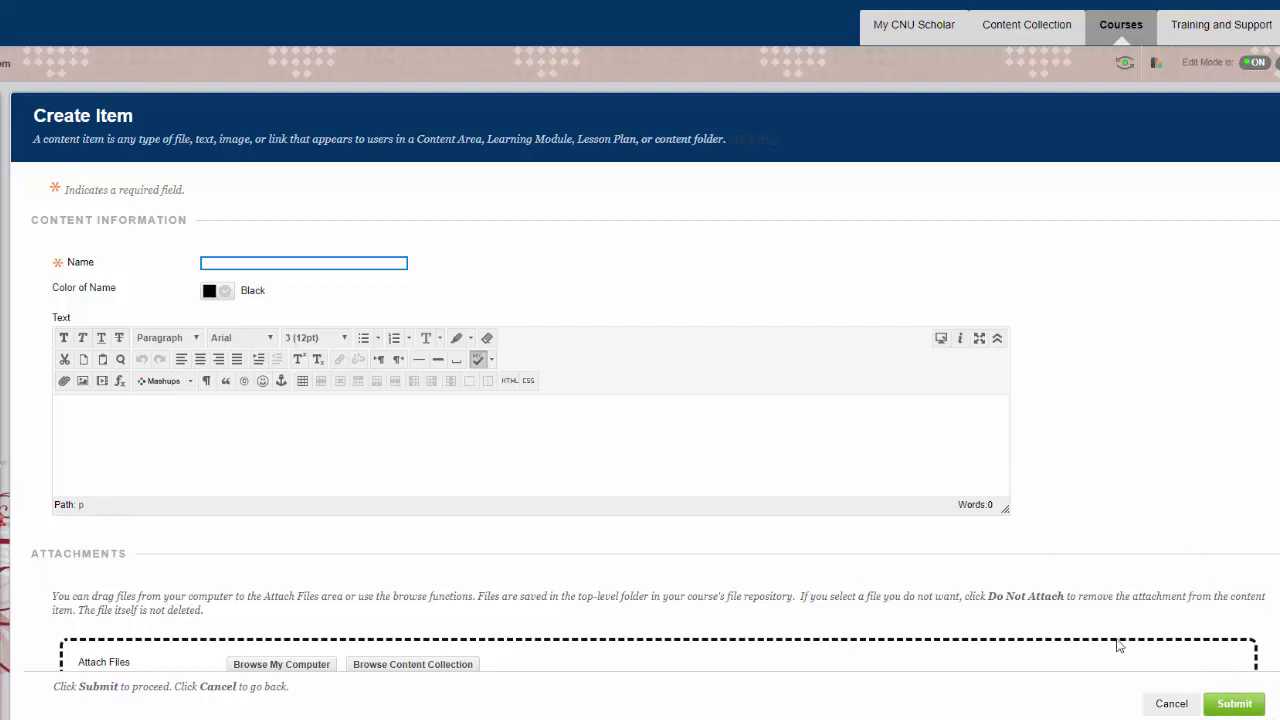
pyautogui.scroll(-2, 923, 465)
pyautogui.scroll(-1, 923, 470)
pyautogui.scroll(1, 925, 477)
pyautogui.scroll(2, 925, 477)
pyautogui.scroll(-3, 925, 477)
pyautogui.scroll(3, 925, 477)
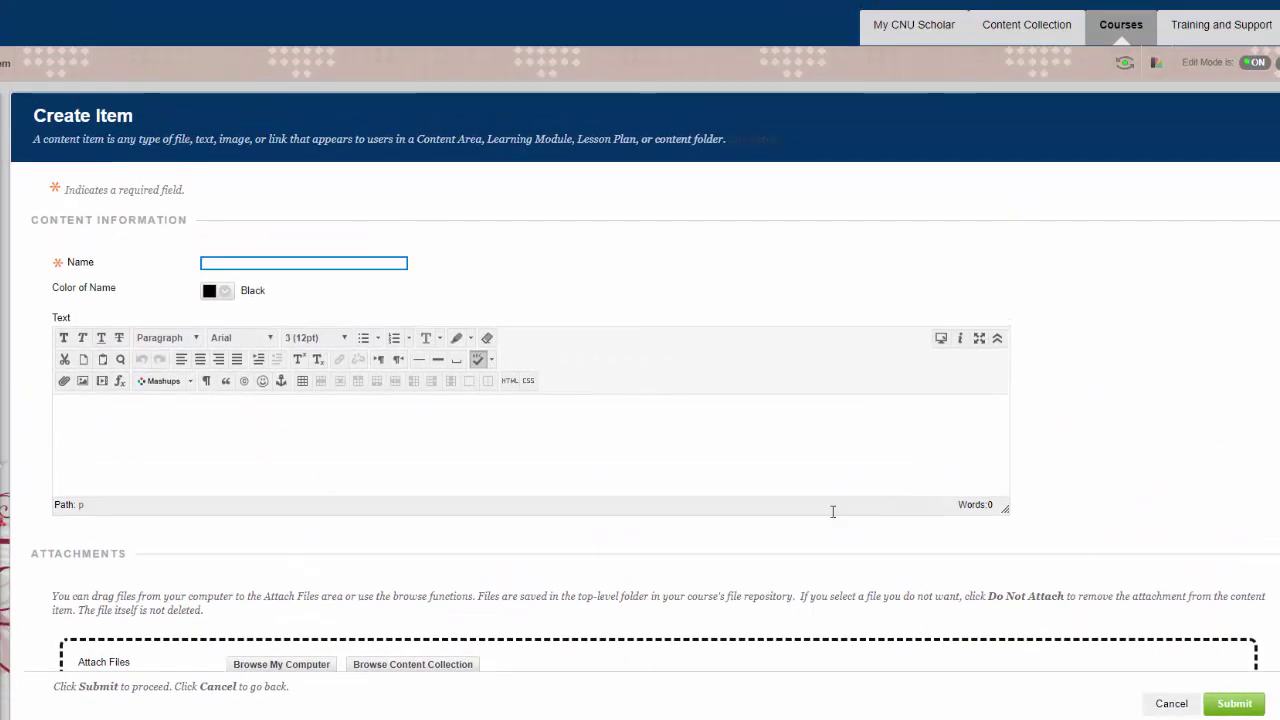